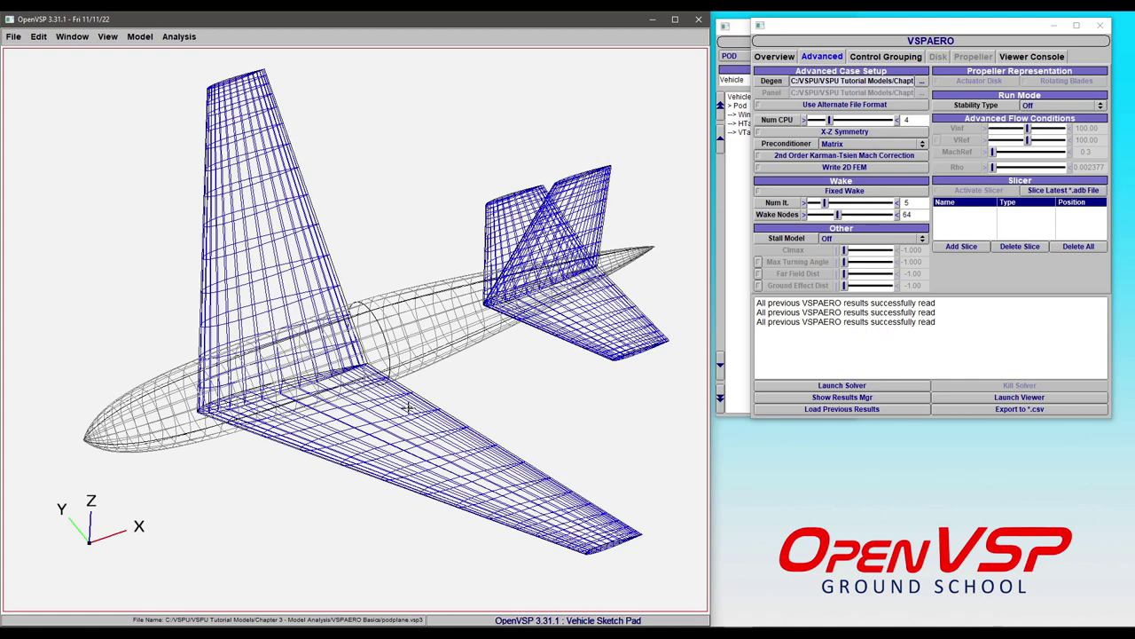
# Load the previous VSPAERO results, plot only CDi convergence, then switch to the Load Dist. plots
pyautogui.click(817, 415)
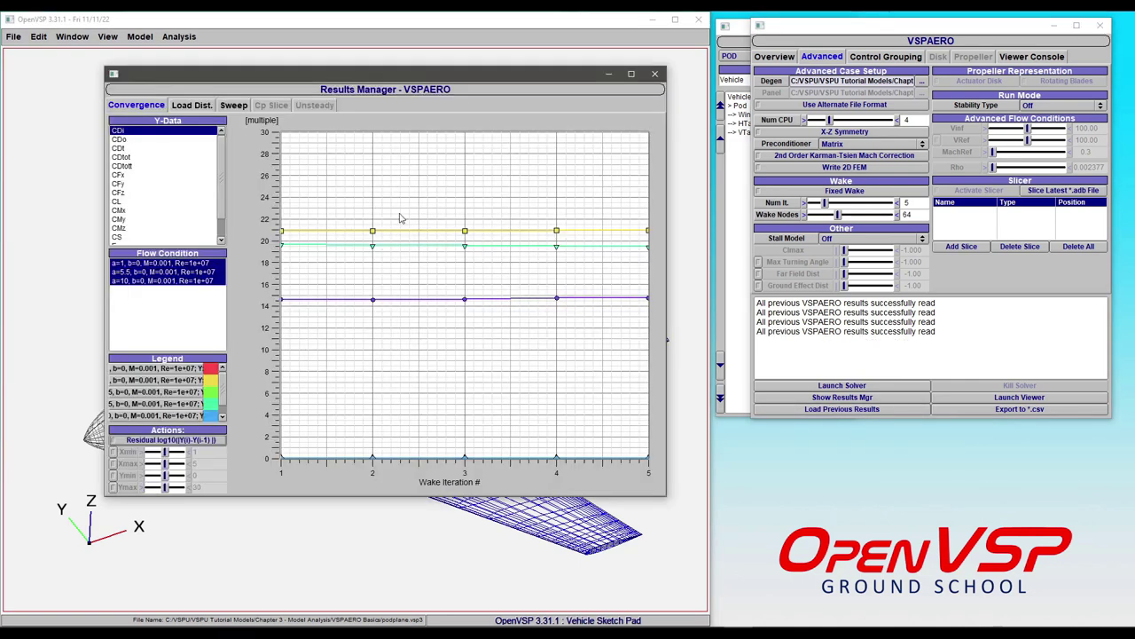
pyautogui.click(132, 133)
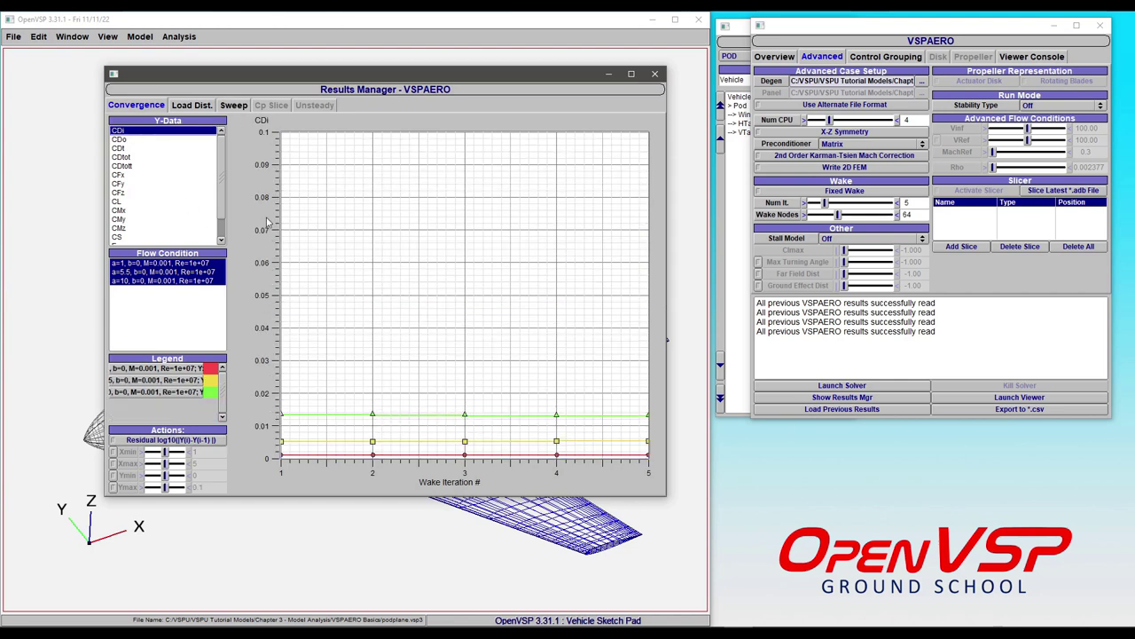
pyautogui.click(196, 108)
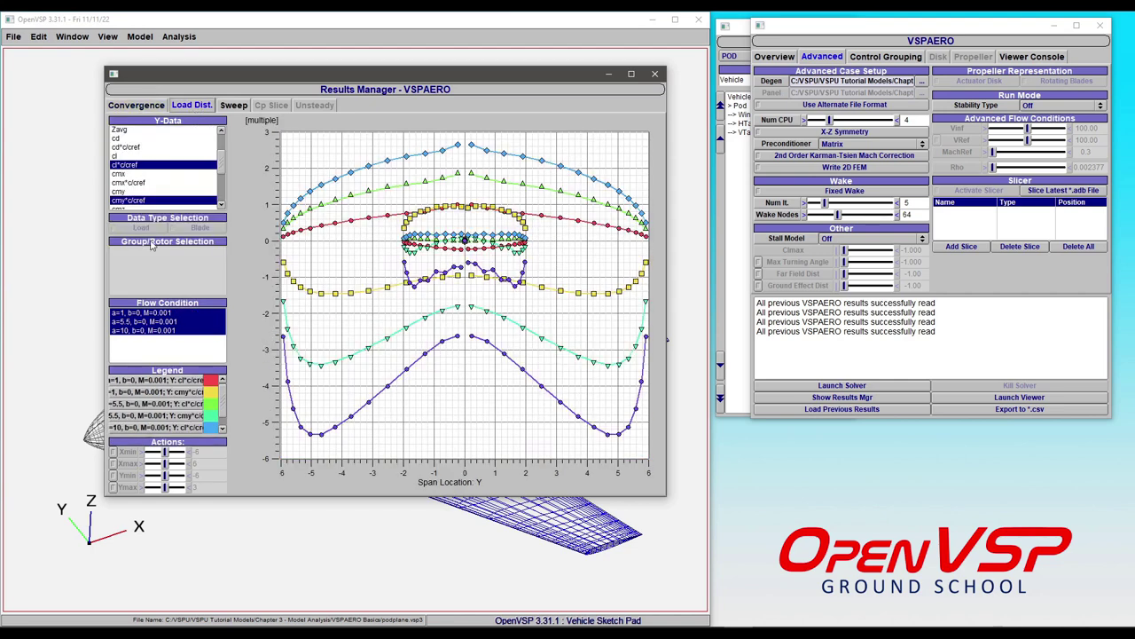
# Plot the cl*c/cref spanwise lift distribution for a=10, then for all three flow conditions
pyautogui.click(132, 167)
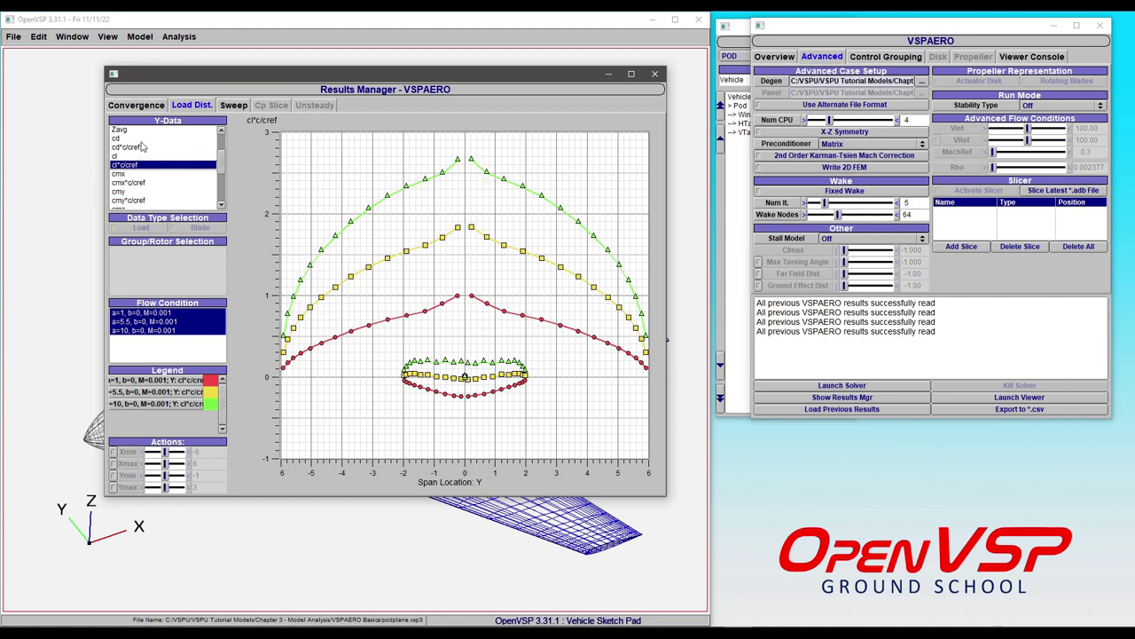
pyautogui.moveTo(164, 146); pyautogui.dragTo(161, 158)
pyautogui.click(129, 331)
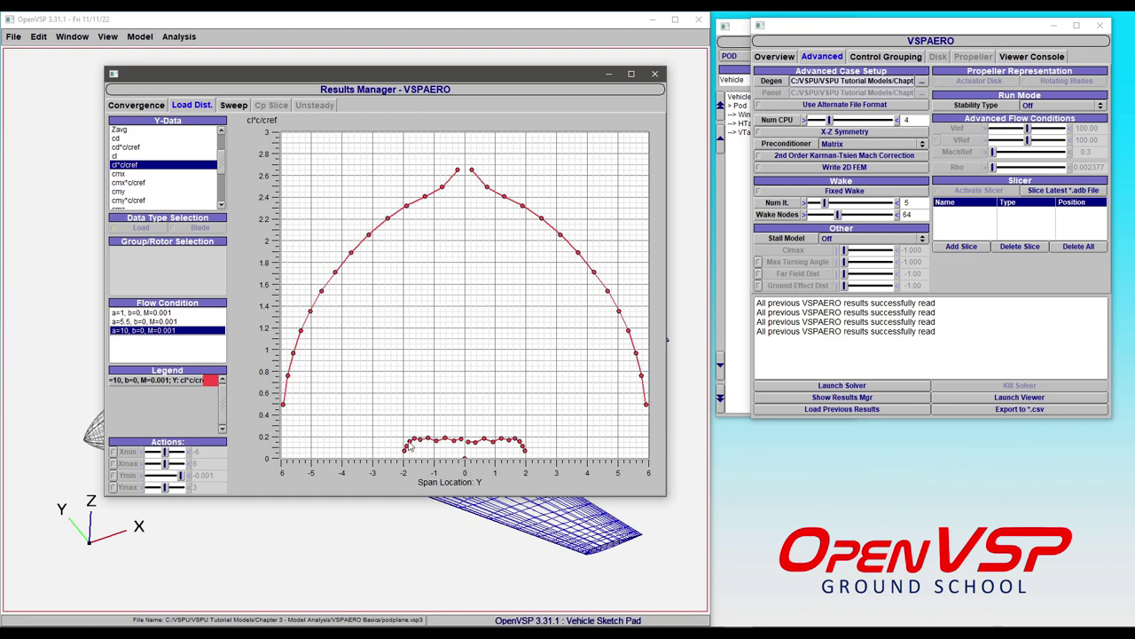
pyautogui.moveTo(155, 314); pyautogui.dragTo(141, 343)
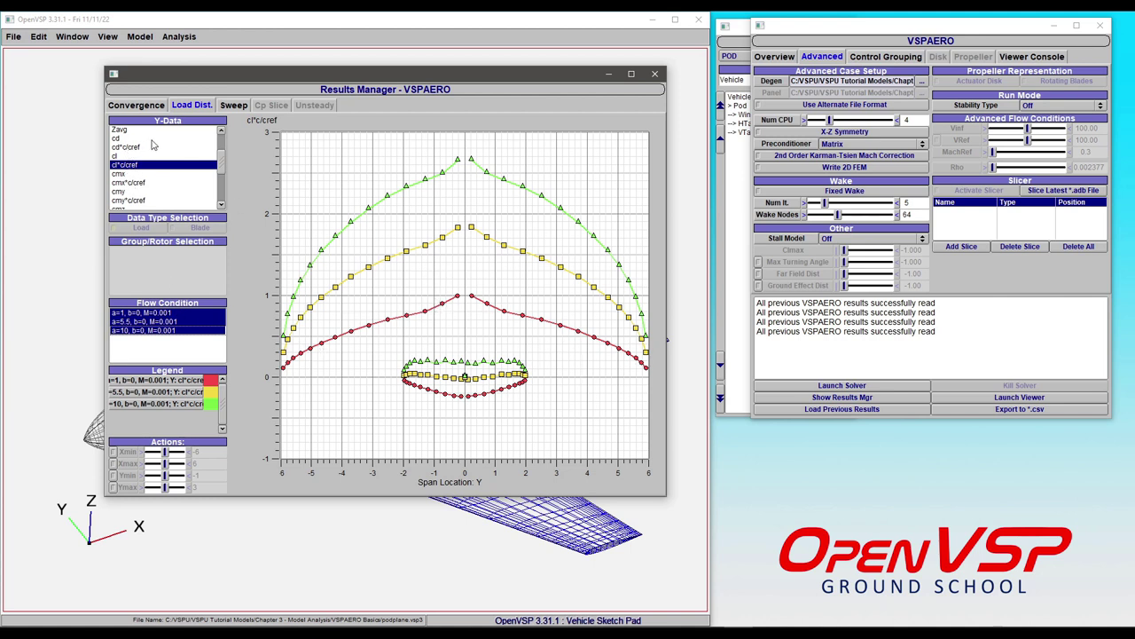
# Review cd*c/cref drag distribution for a=10, then return to cl*c/cref before opening the Sweep plots
pyautogui.click(126, 150)
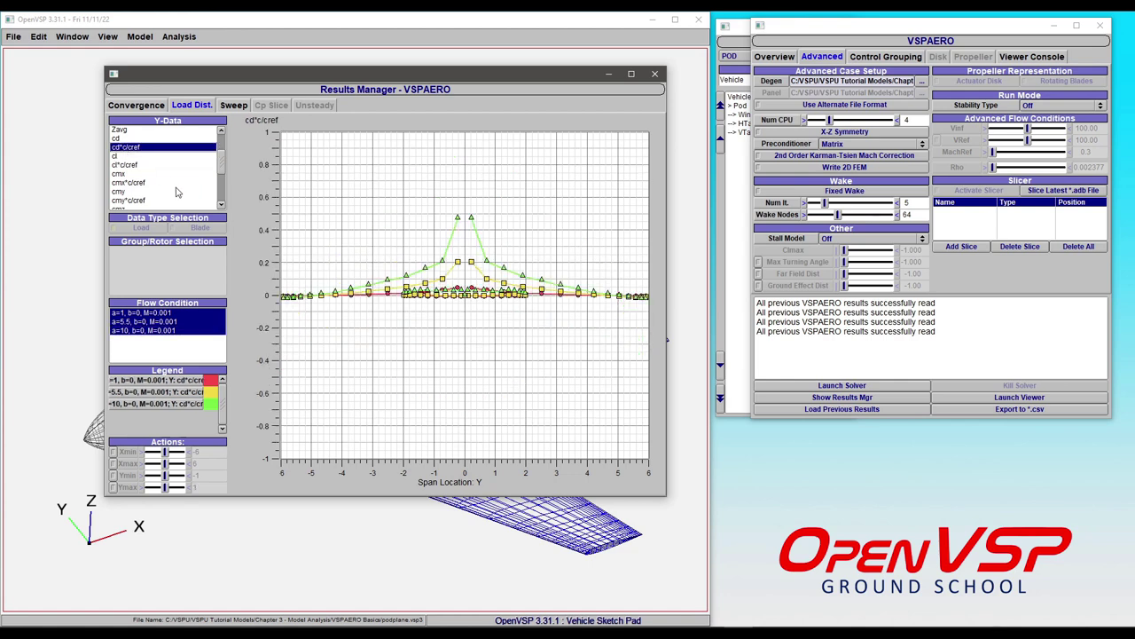
pyautogui.click(140, 331)
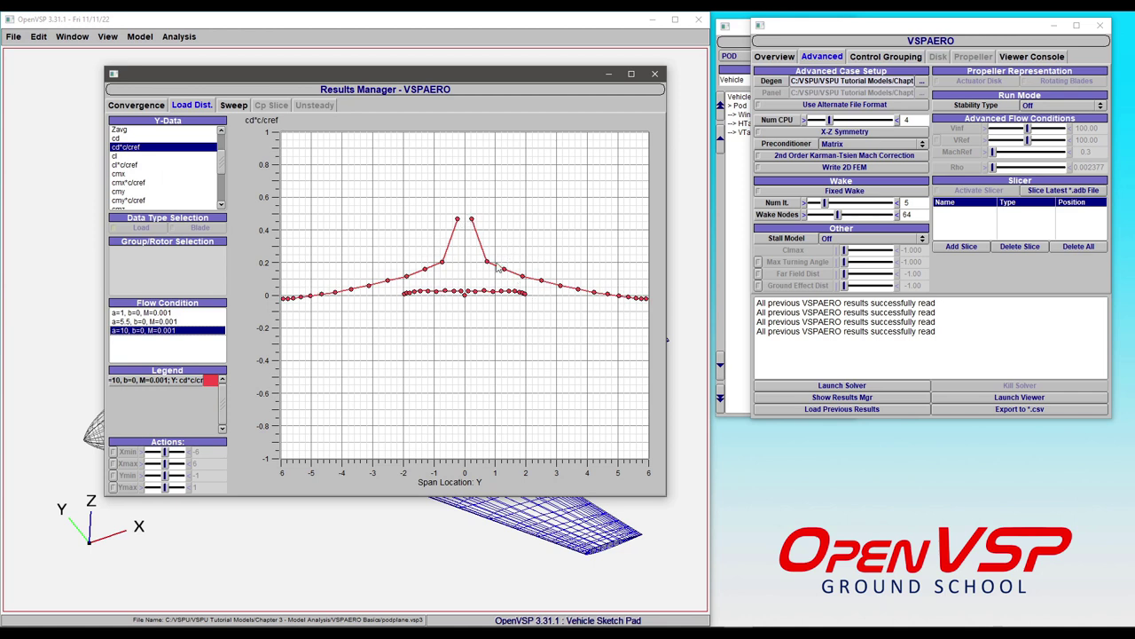
pyautogui.moveTo(221, 160); pyautogui.dragTo(221, 153)
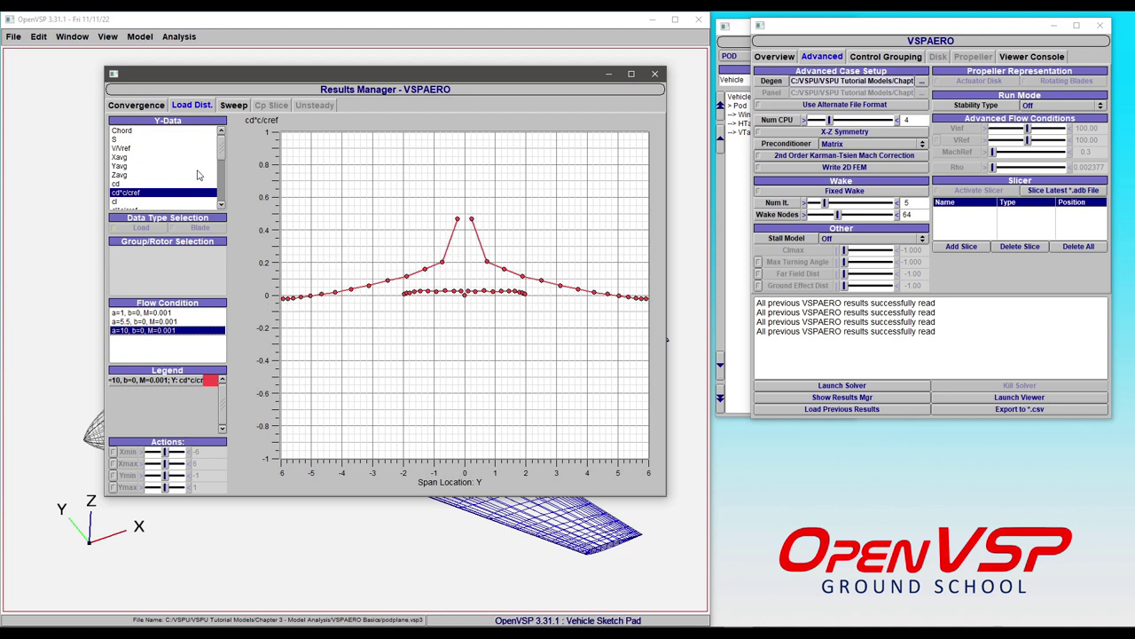
pyautogui.scroll(-3, 225, 167)
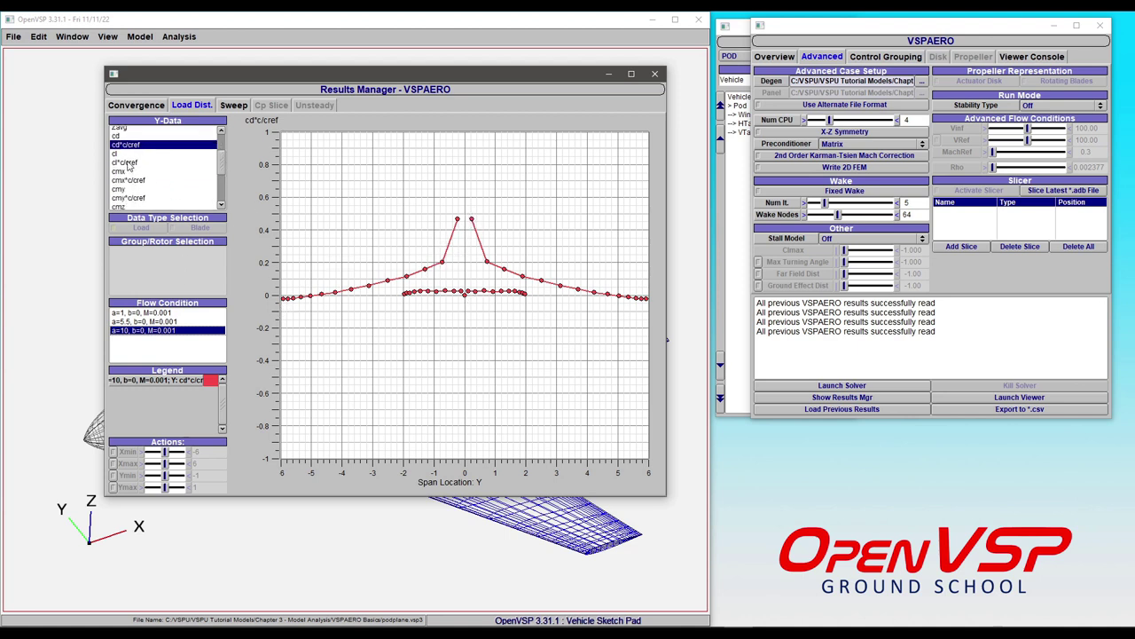
pyautogui.click(129, 163)
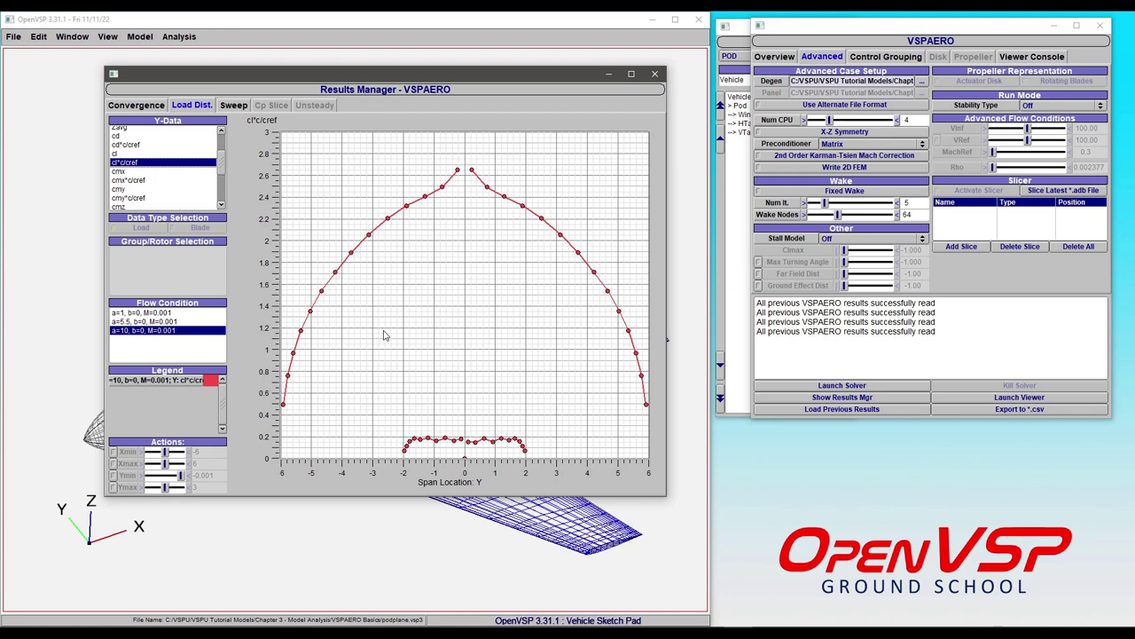
pyautogui.click(233, 107)
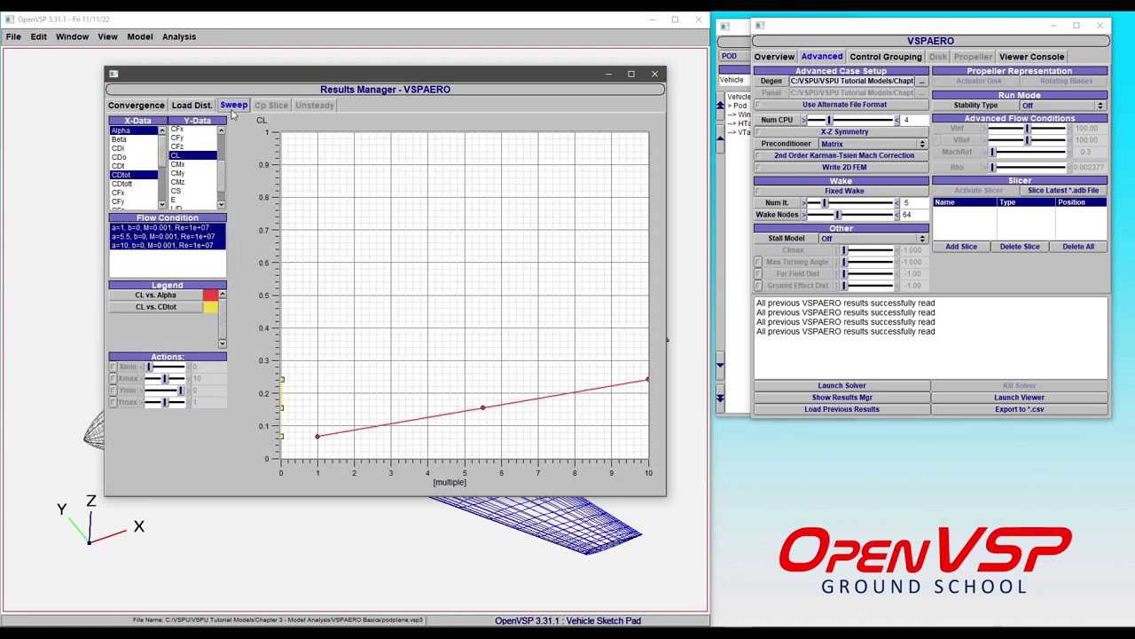
# Plot CL against CDtot, then against Alpha, in the Sweep view
pyautogui.click(122, 175)
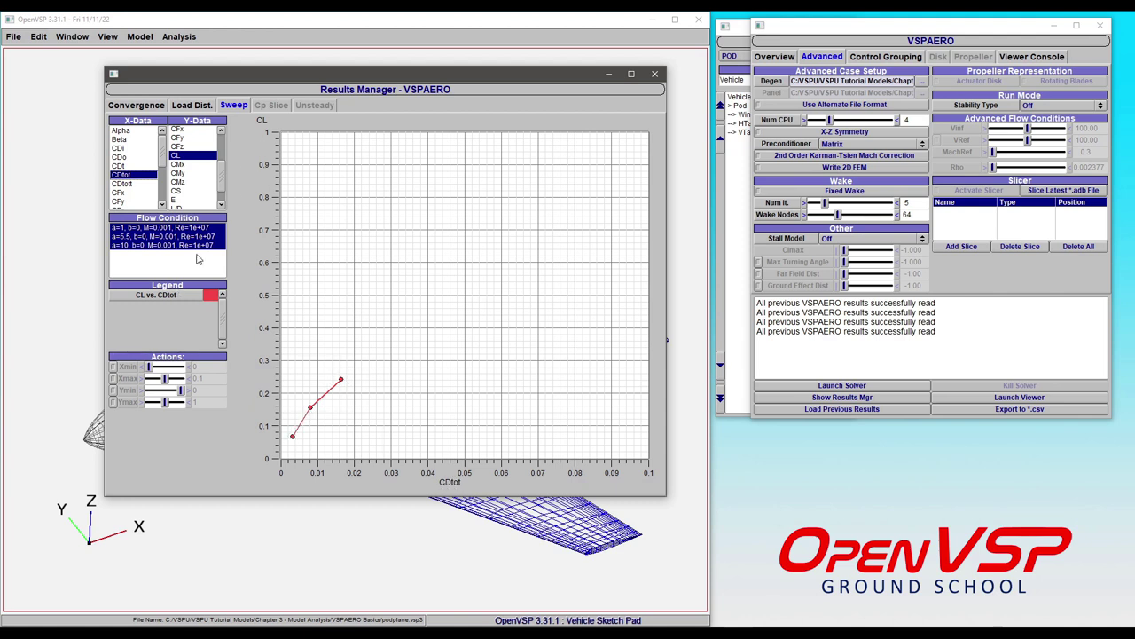
pyautogui.click(122, 132)
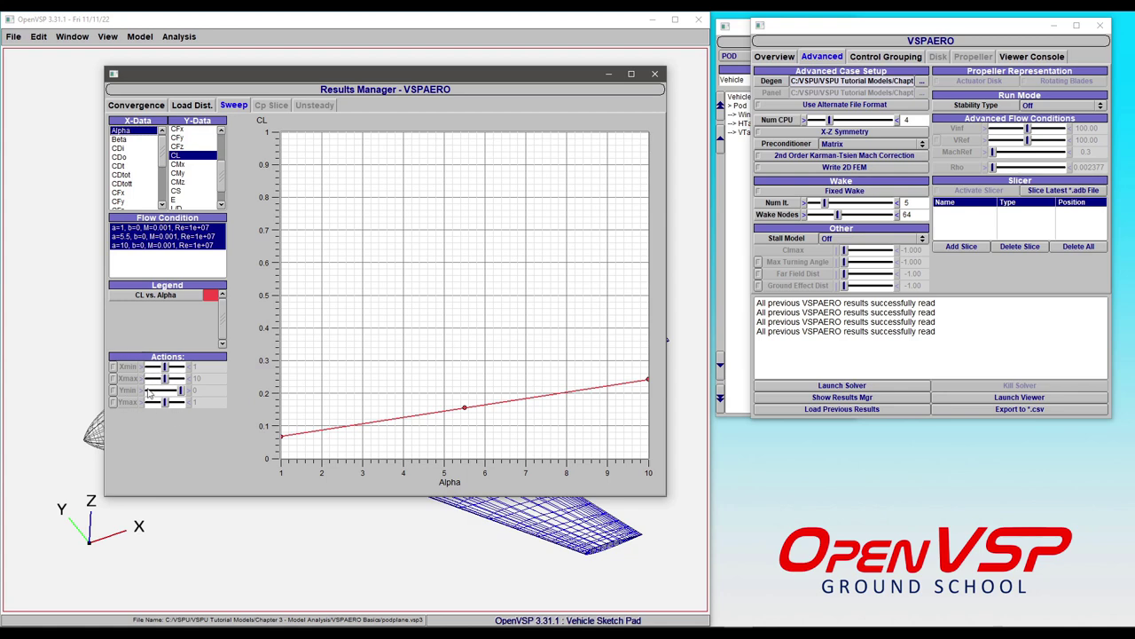
pyautogui.click(191, 105)
pyautogui.click(233, 105)
# Toggle the Xmin and Xmax x-axis limit checkboxes on and off, then move to Cp Slice
pyautogui.click(112, 366)
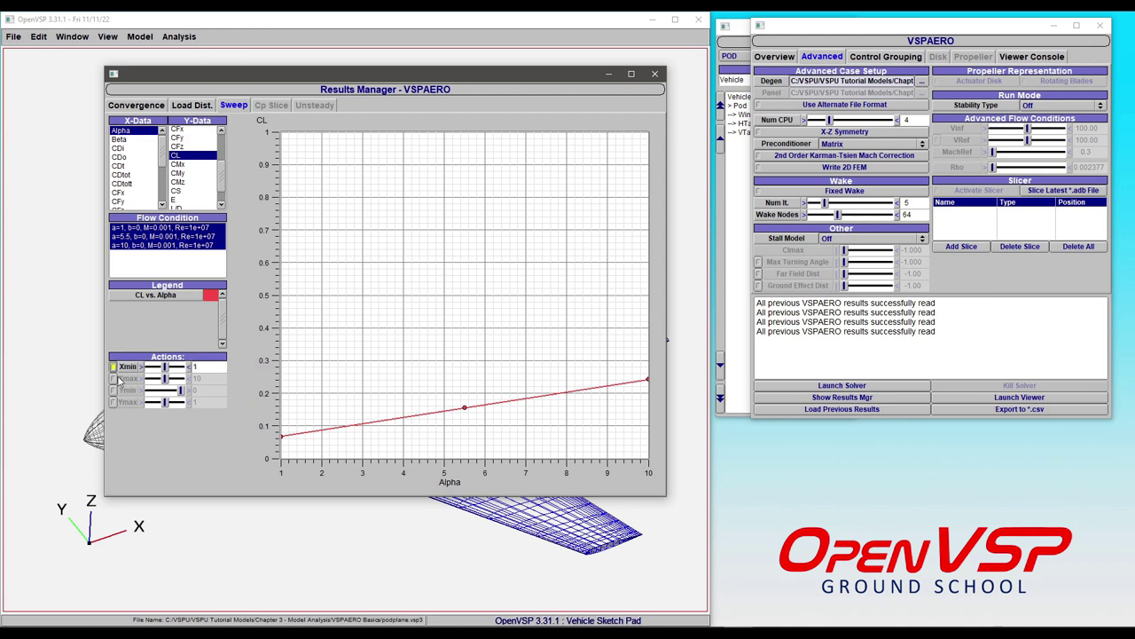
pyautogui.click(112, 378)
pyautogui.click(112, 378)
pyautogui.click(113, 367)
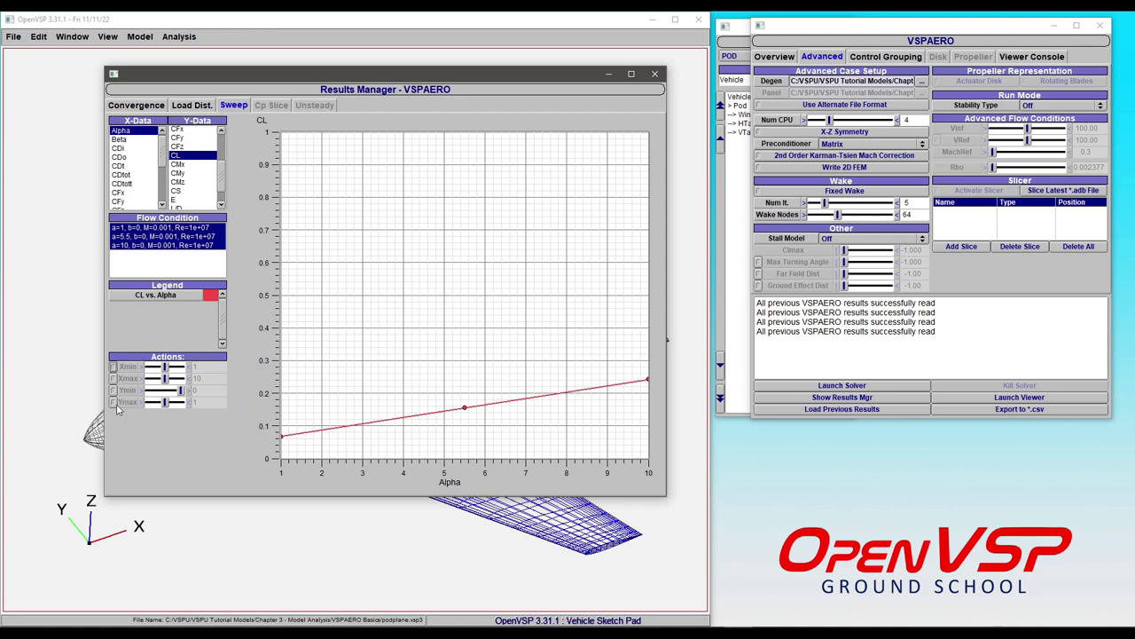
pyautogui.click(271, 105)
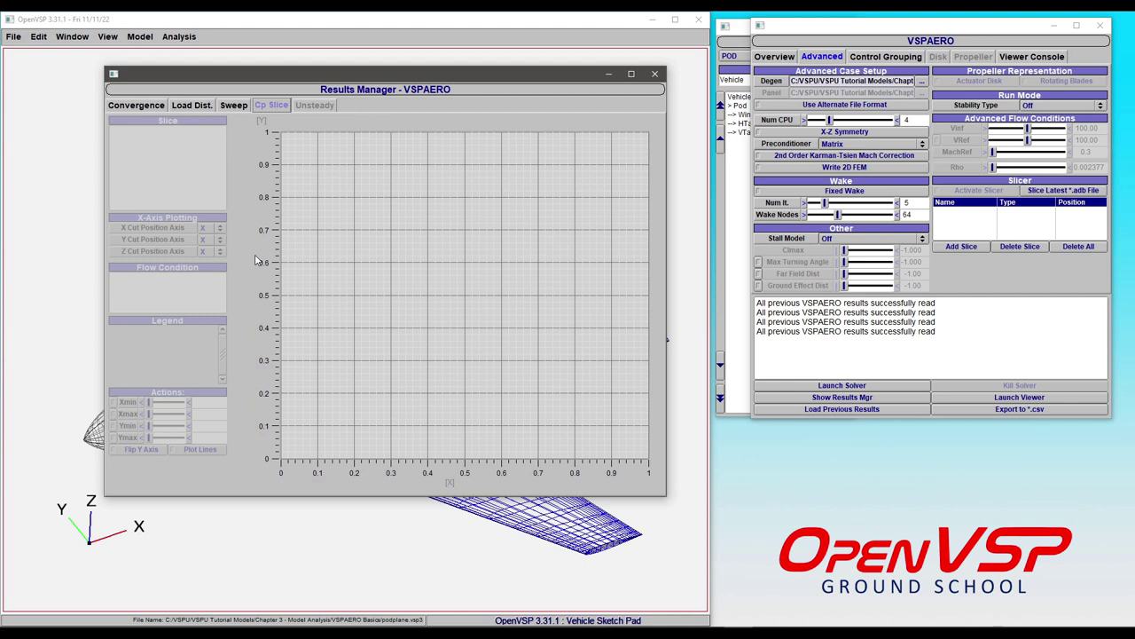
# Check the empty Unsteady page, then return to the CDi convergence plot
pyautogui.click(318, 105)
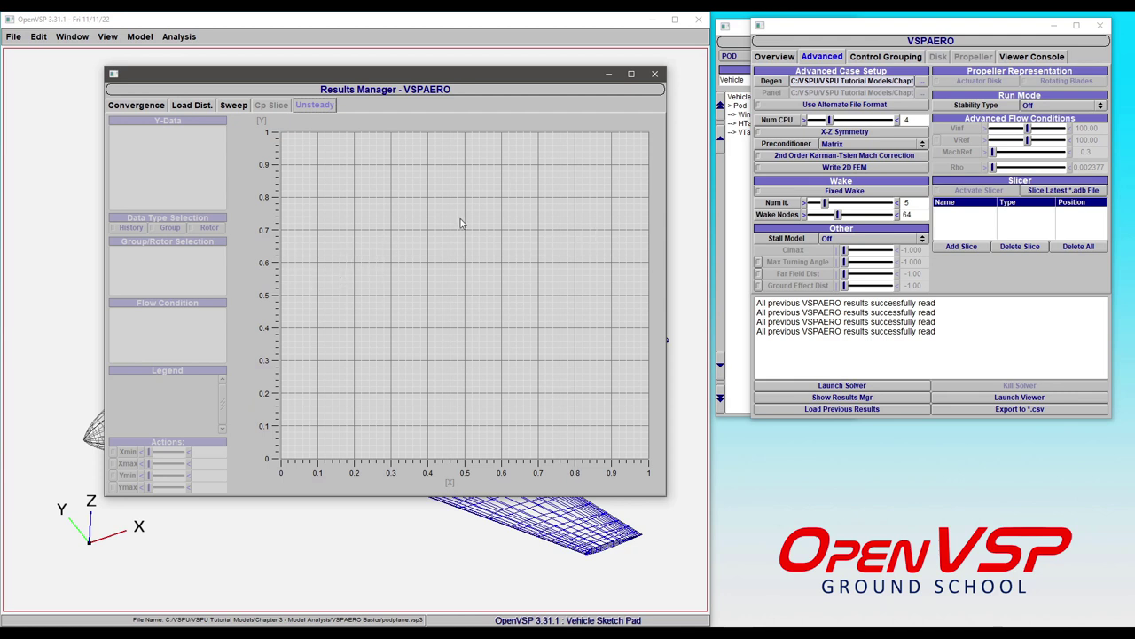
pyautogui.click(150, 107)
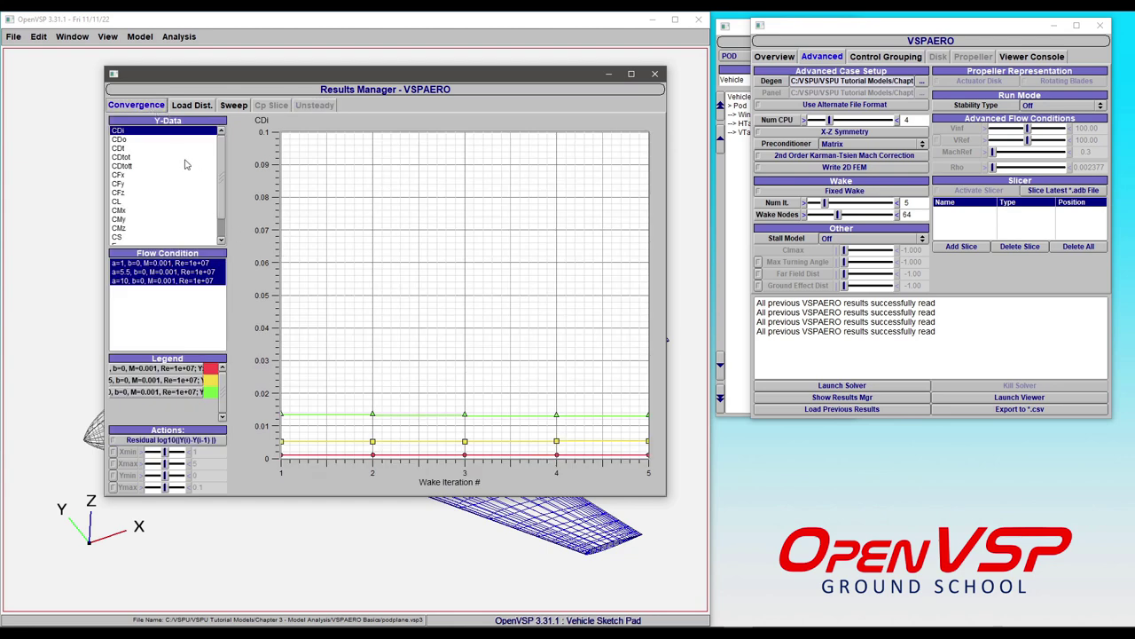
# Plot L/D as log10(|Y(i)-Y(i-1)|) residuals over wake iterations for a=10 only
pyautogui.scroll(-1, 174, 177)
pyautogui.click(134, 231)
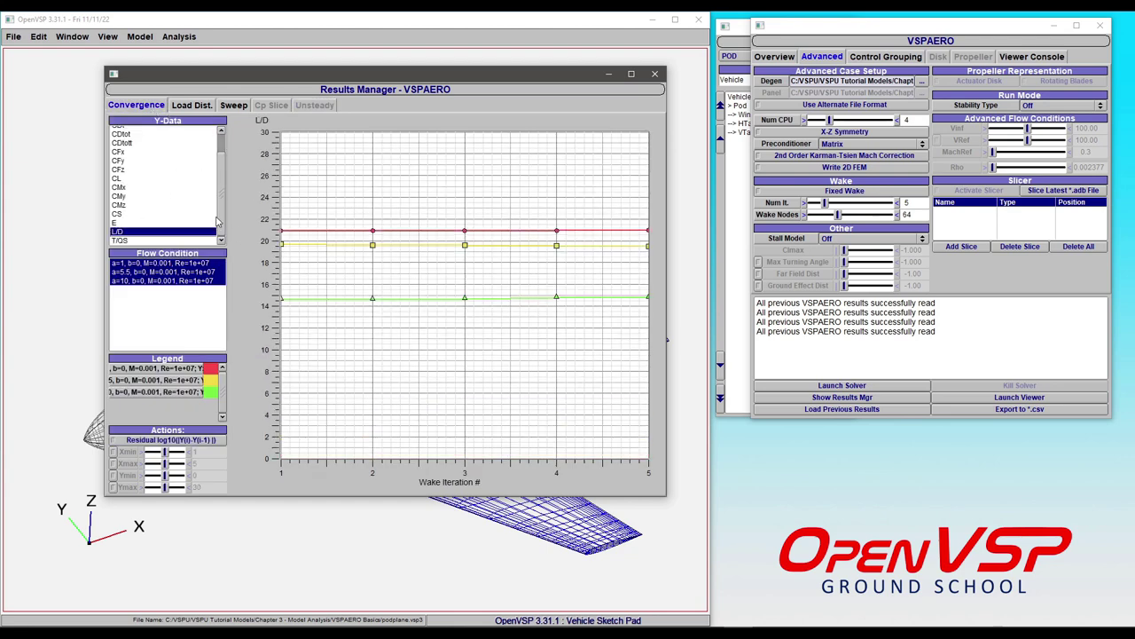
pyautogui.click(177, 440)
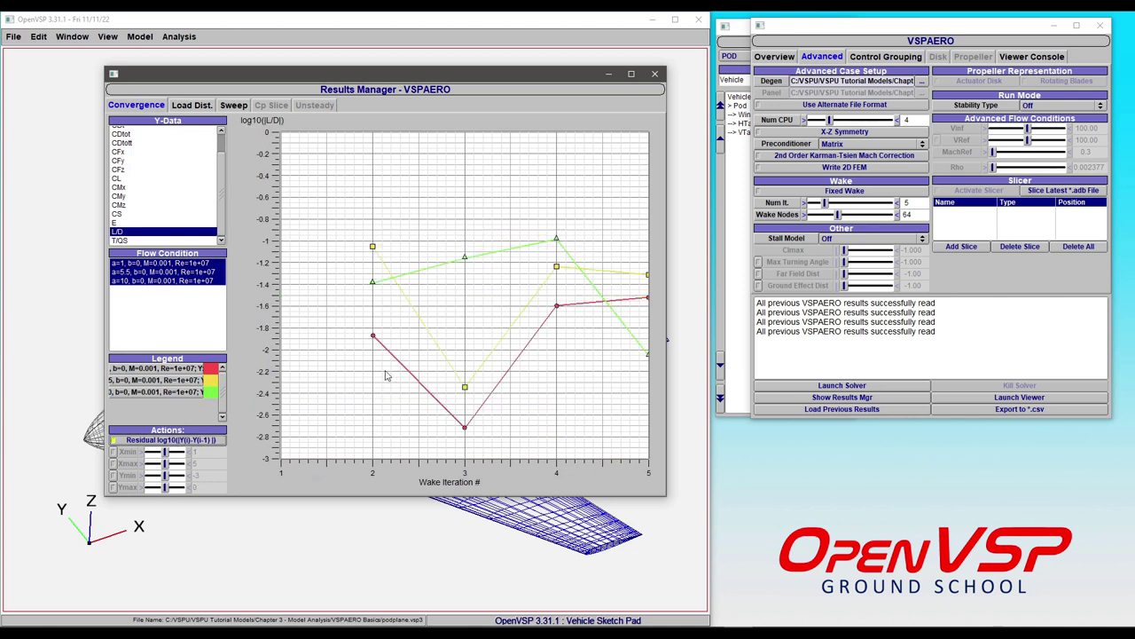
pyautogui.click(133, 281)
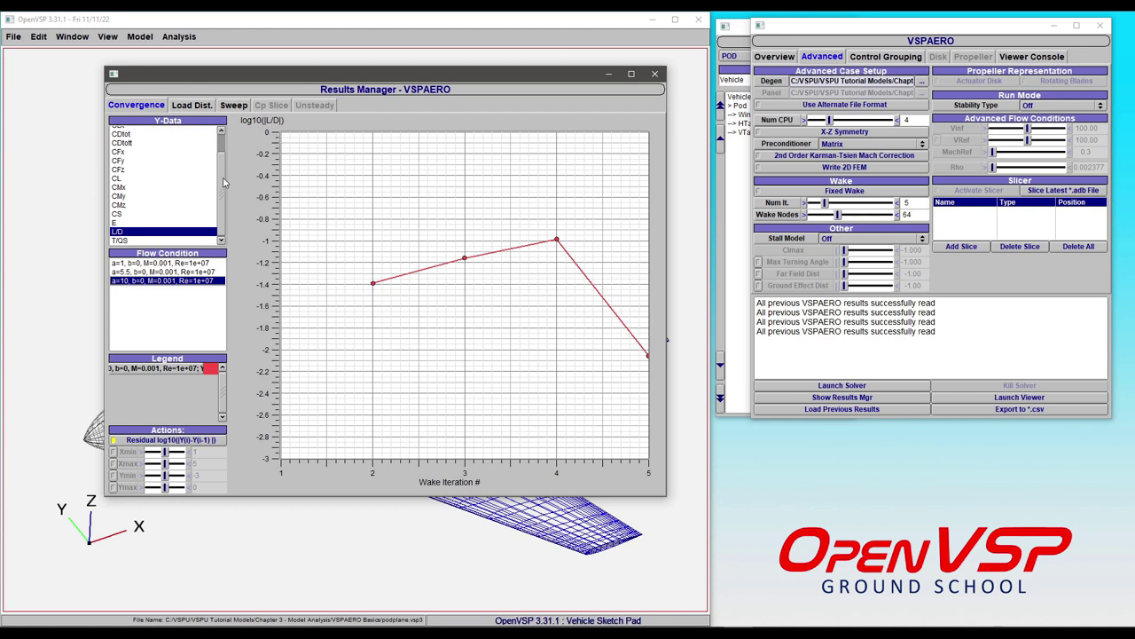
# Change the a=10 residual plot's Y-Data from L/D to CL, then to CDi
pyautogui.click(128, 179)
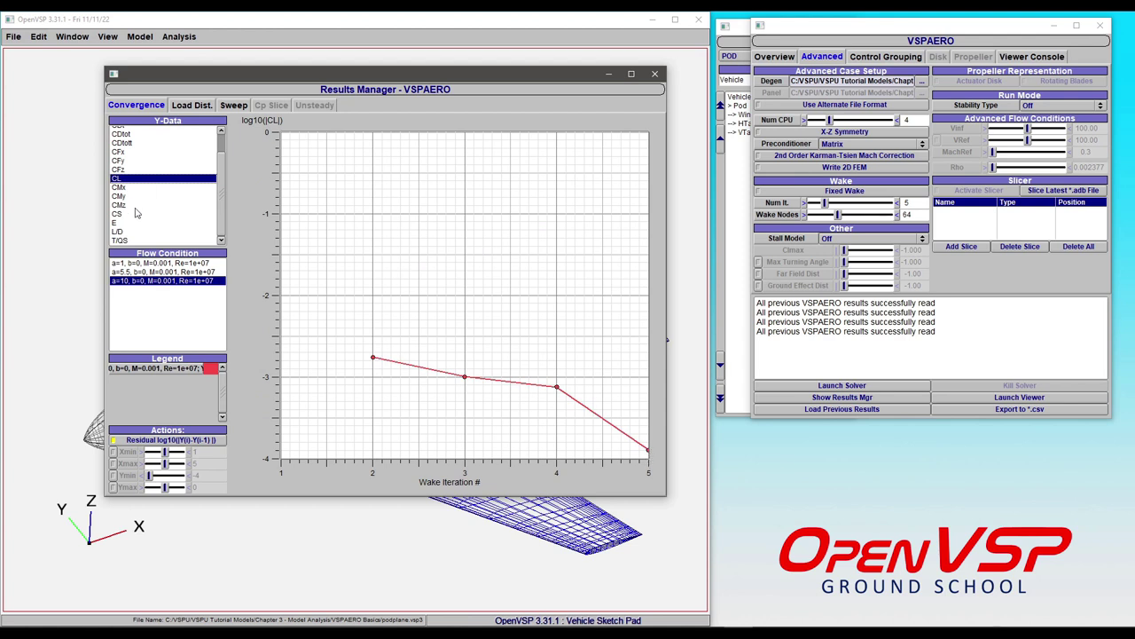
pyautogui.scroll(2, 137, 213)
pyautogui.click(123, 131)
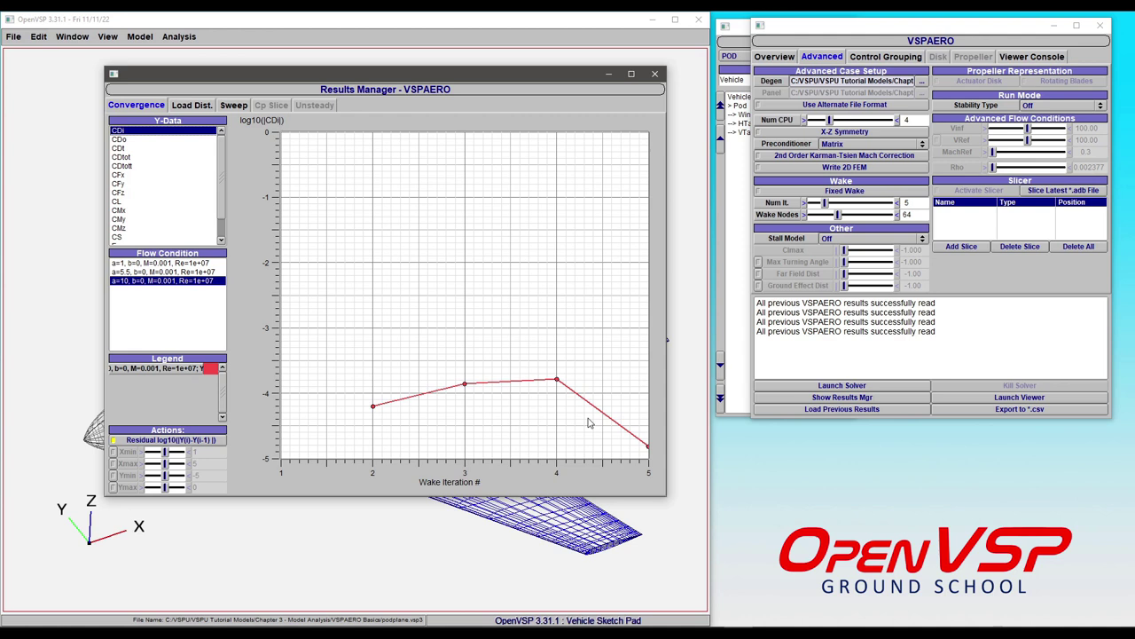
# Turn off the log10 residual to show raw CDi values, and nudge the Results Manager right
pyautogui.click(137, 441)
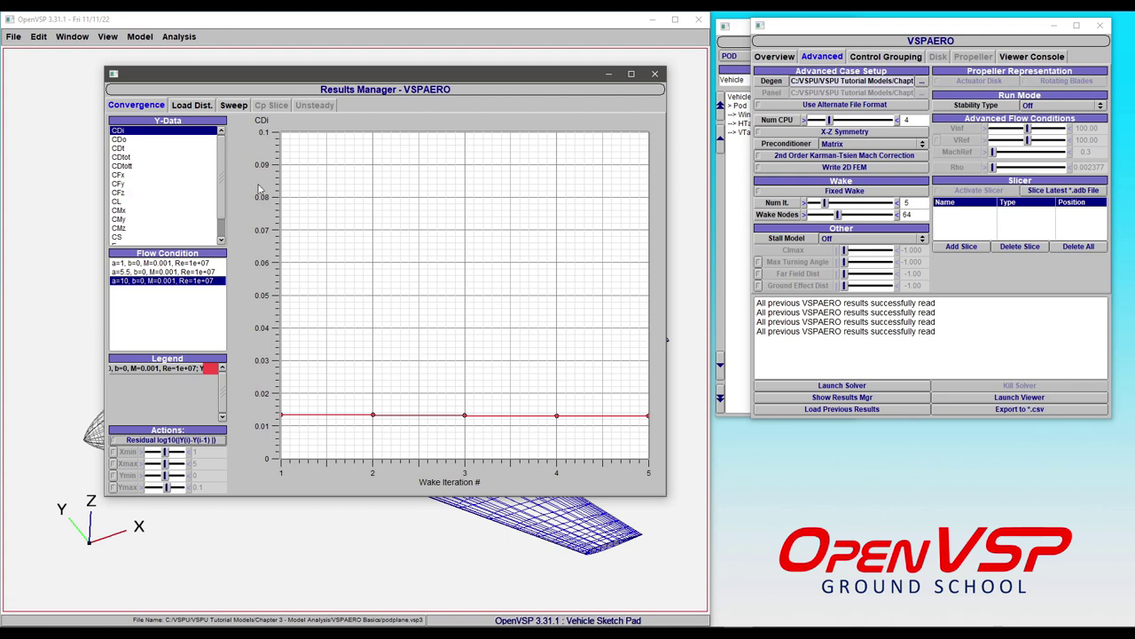
pyautogui.moveTo(324, 77); pyautogui.dragTo(351, 67)
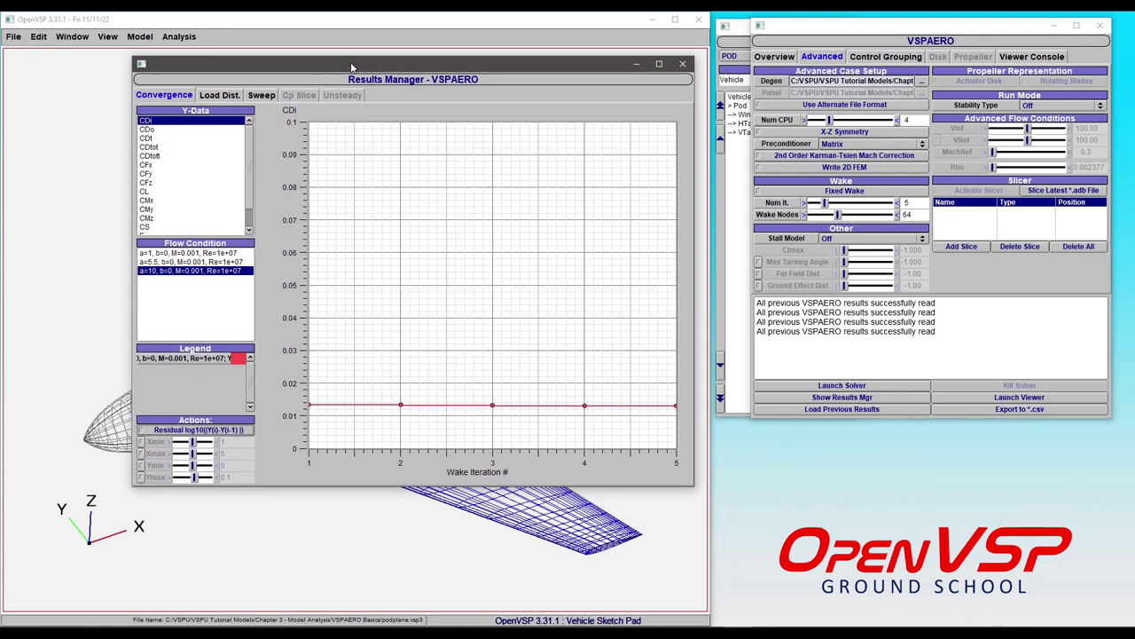
# Re-enable the Residual log10(|Y(i)-Y(i-1)|) option for the CDi convergence plot
pyautogui.click(165, 430)
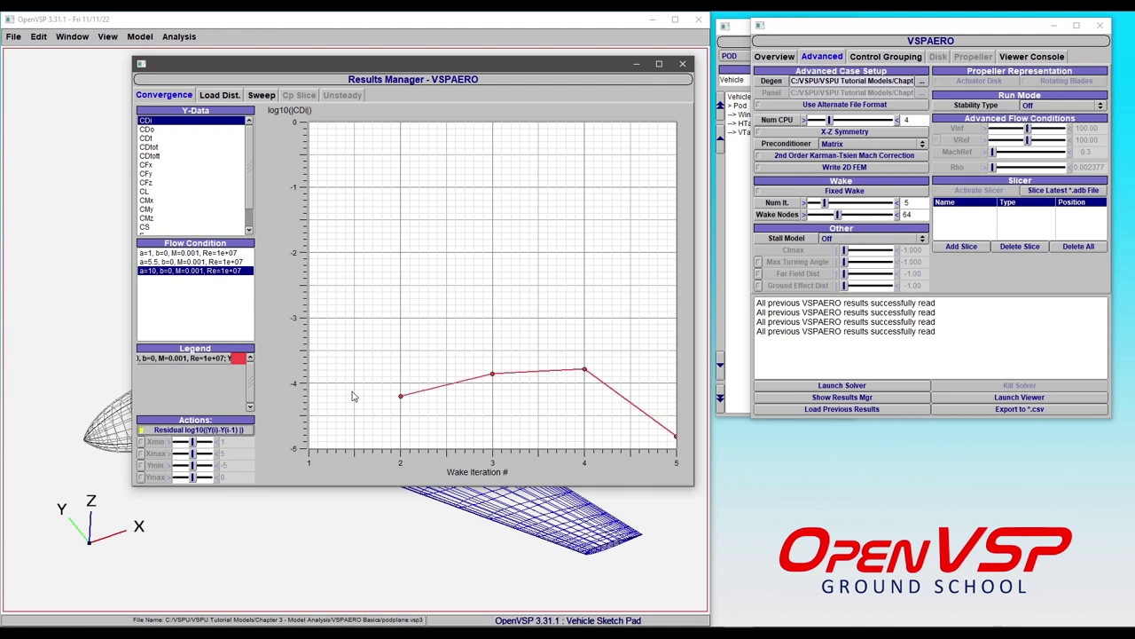